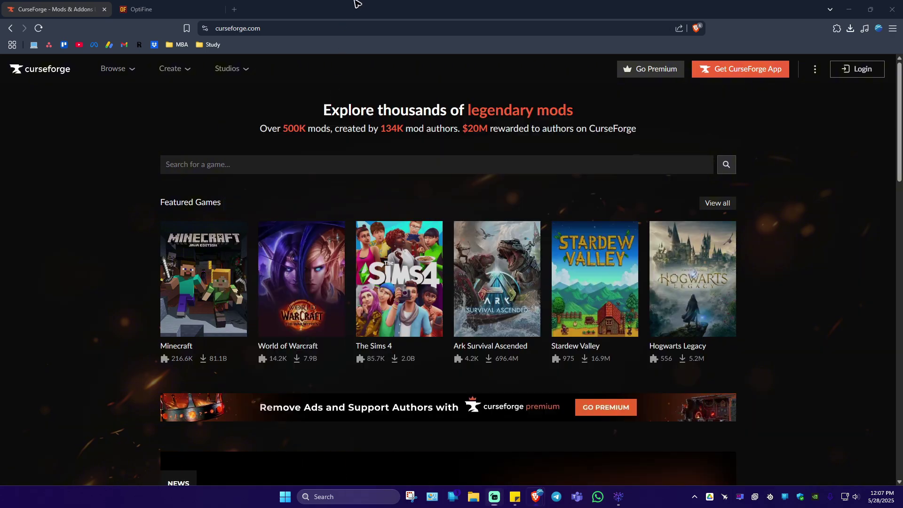
Search CurseForge's Minecraft mods for 'guns' so that Guns+ appears at the top of the results
{"action": "left_click", "coordinate": [173, 10]}
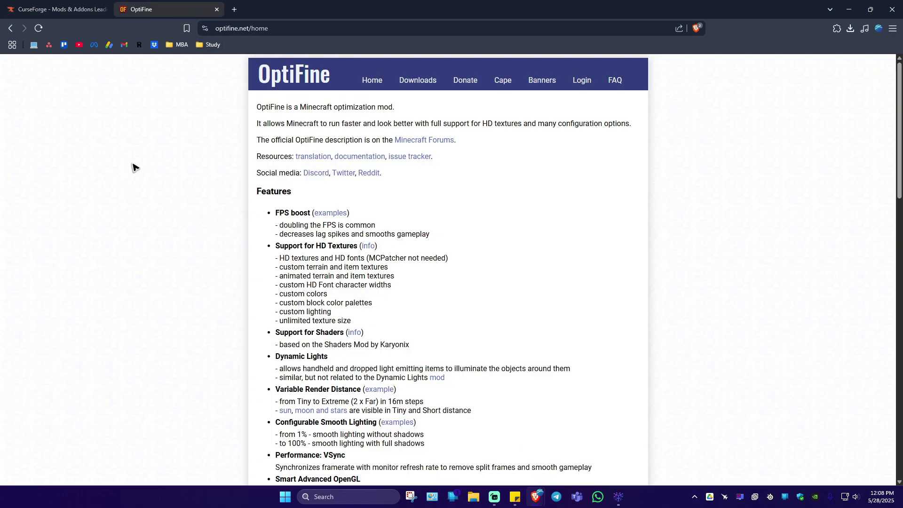
{"action": "left_click", "coordinate": [58, 2]}
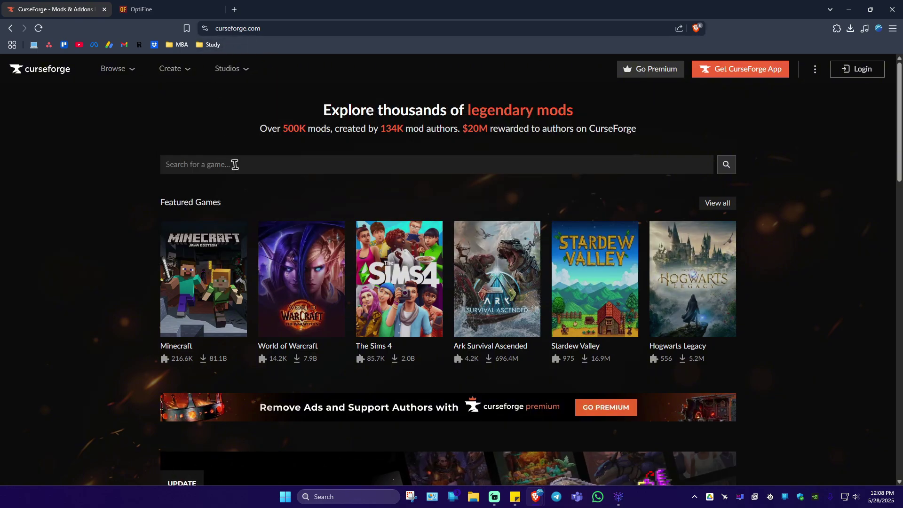
{"action": "left_click", "coordinate": [204, 282]}
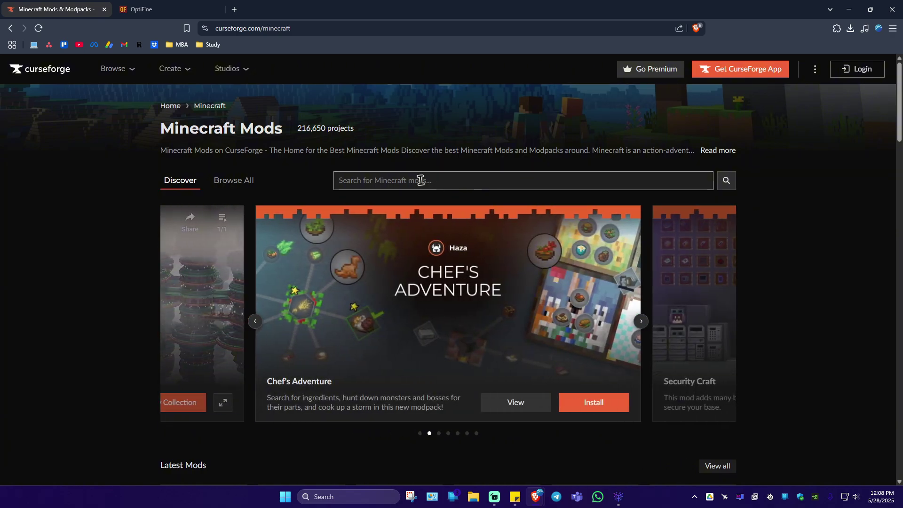
{"action": "left_click", "coordinate": [453, 179]}
{"action": "type", "text": "guns"}
{"action": "key", "text": "Return"}
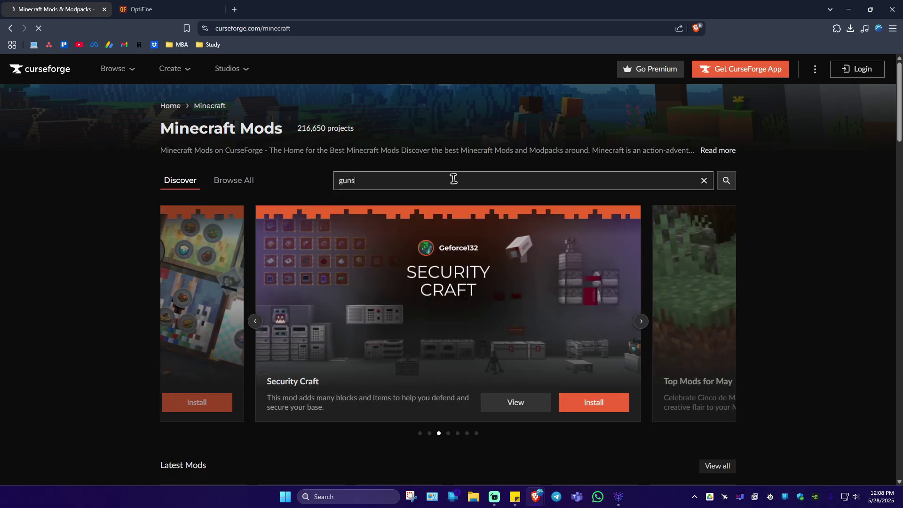
{"action": "scroll", "coordinate": [439, 308], "scroll_direction": "down", "scroll_amount": 1}
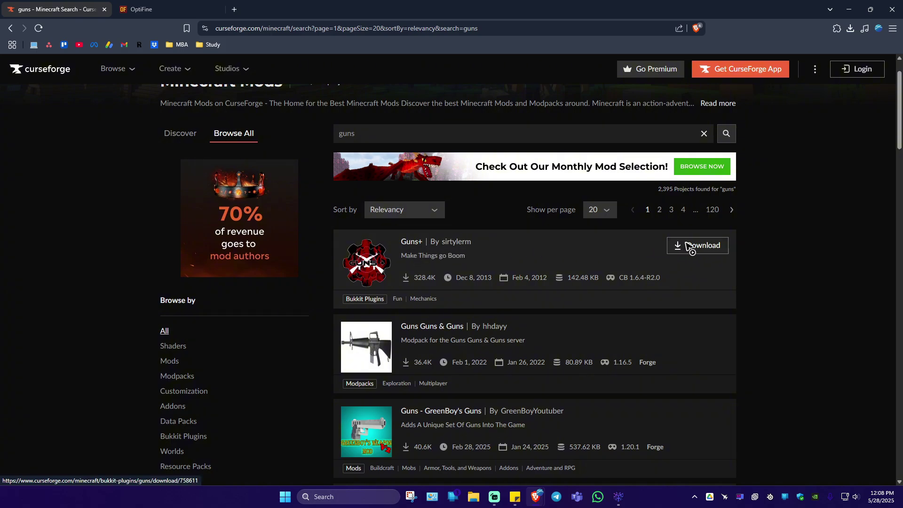
Download Guns+ and save it to the Desktop as the GunsPlus jar
{"action": "left_click", "coordinate": [694, 246]}
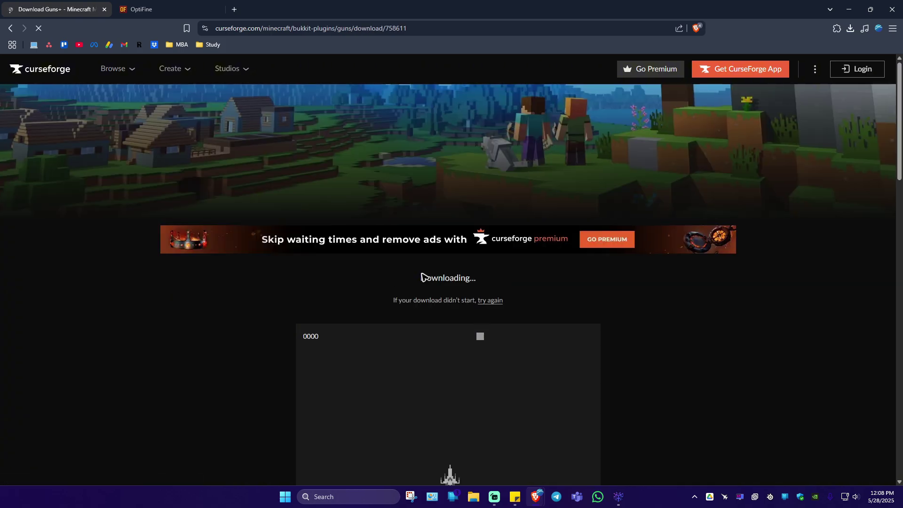
{"action": "scroll", "coordinate": [423, 278], "scroll_direction": "down", "scroll_amount": 1}
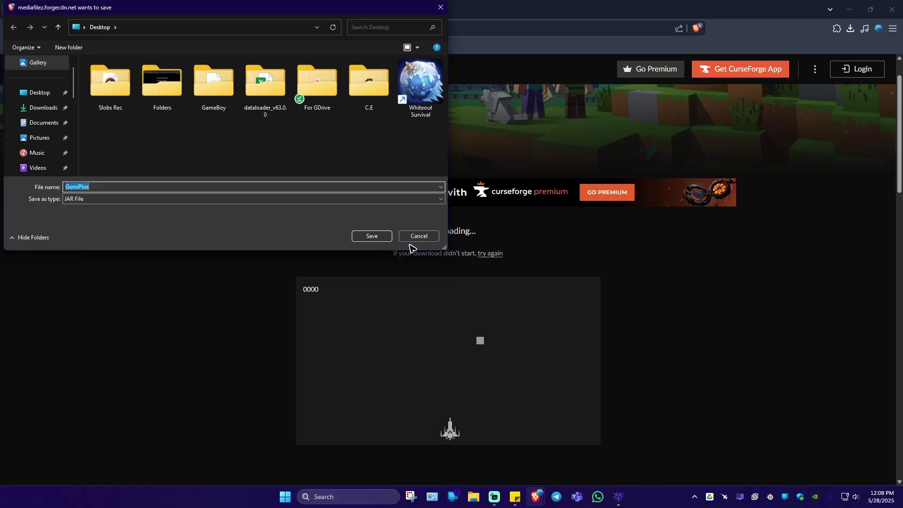
{"action": "left_click", "coordinate": [36, 93]}
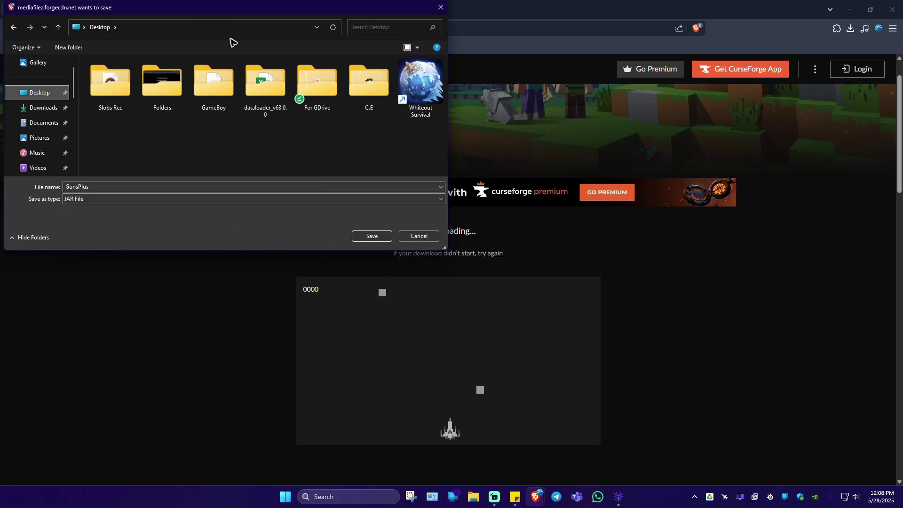
{"action": "left_click_drag", "start_coordinate": [226, 10], "coordinate": [486, 134]}
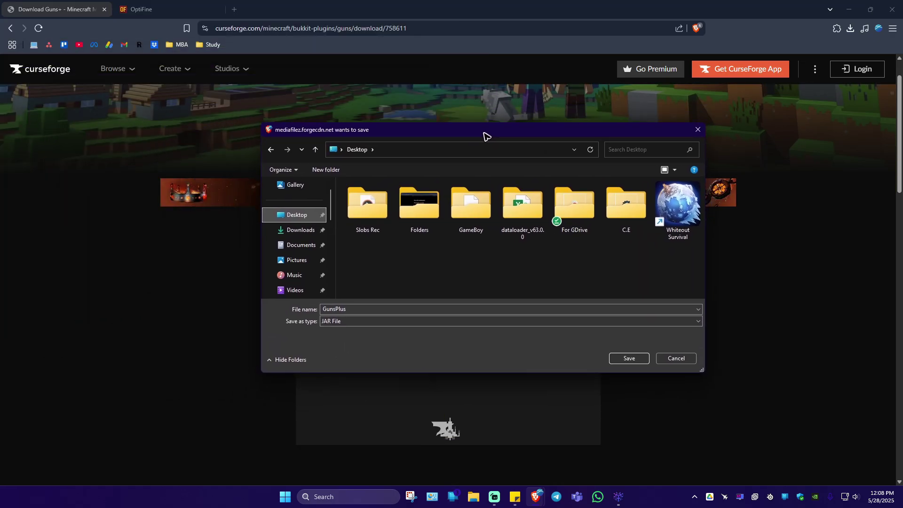
{"action": "left_click", "coordinate": [626, 360]}
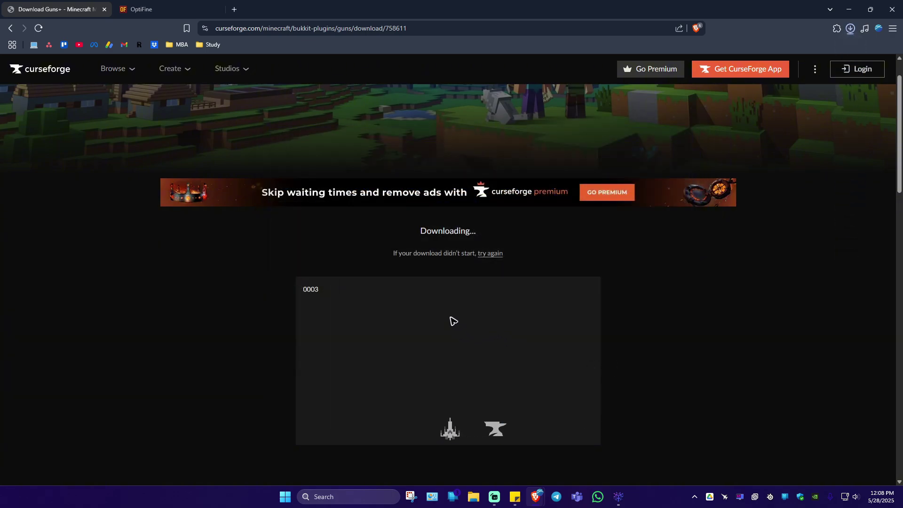
From OptiFine's full version list, download OptiFine HD U J3 for 1.21.4 to the Desktop
{"action": "left_click", "coordinate": [175, 9]}
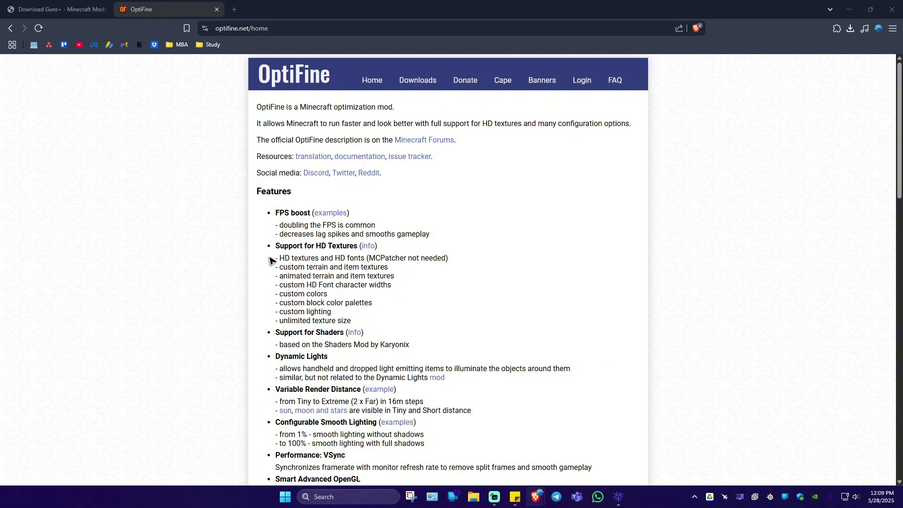
{"action": "left_click", "coordinate": [419, 81]}
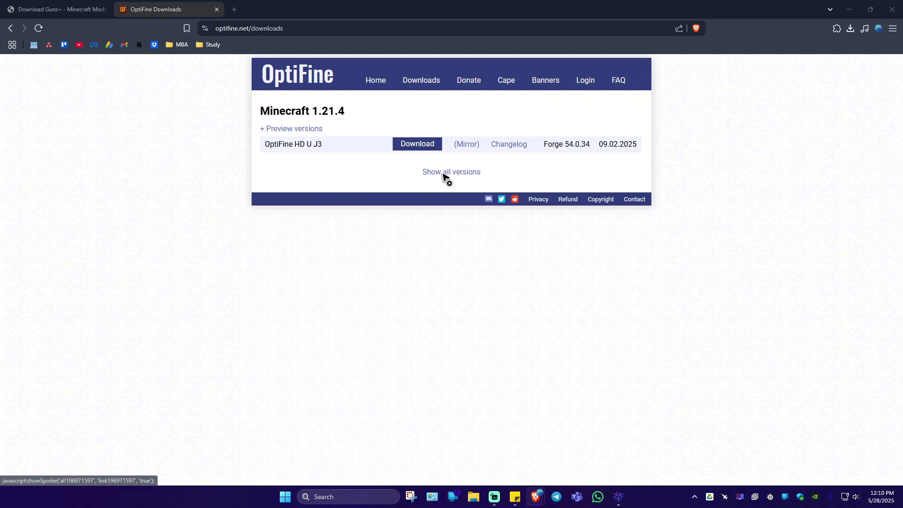
{"action": "left_click", "coordinate": [446, 174]}
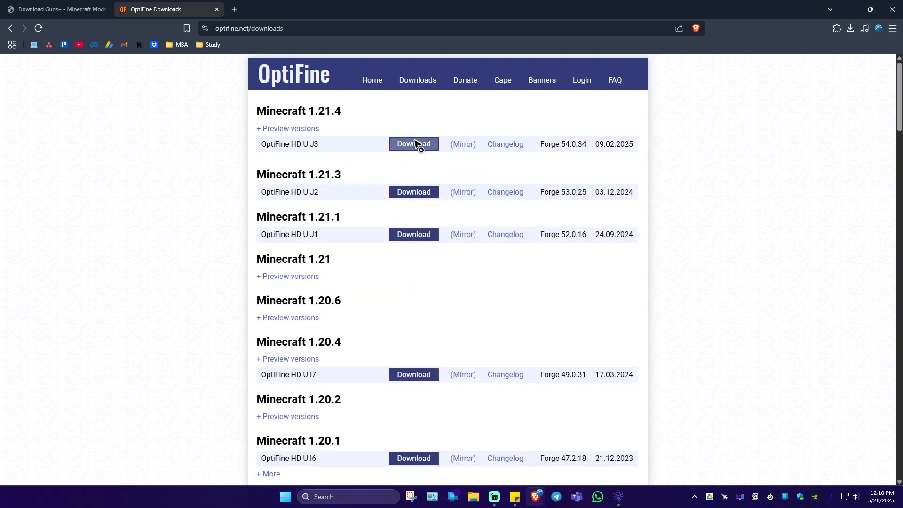
{"action": "left_click", "coordinate": [398, 144]}
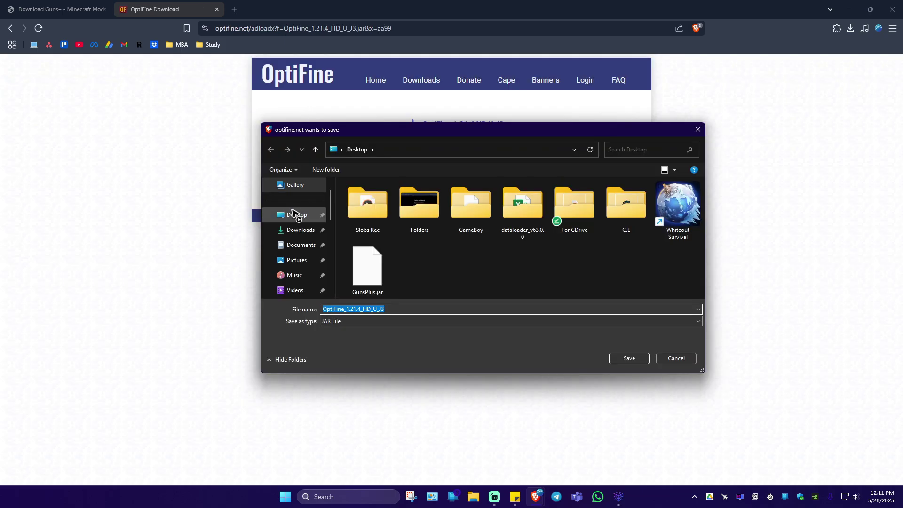
{"action": "left_click", "coordinate": [293, 213]}
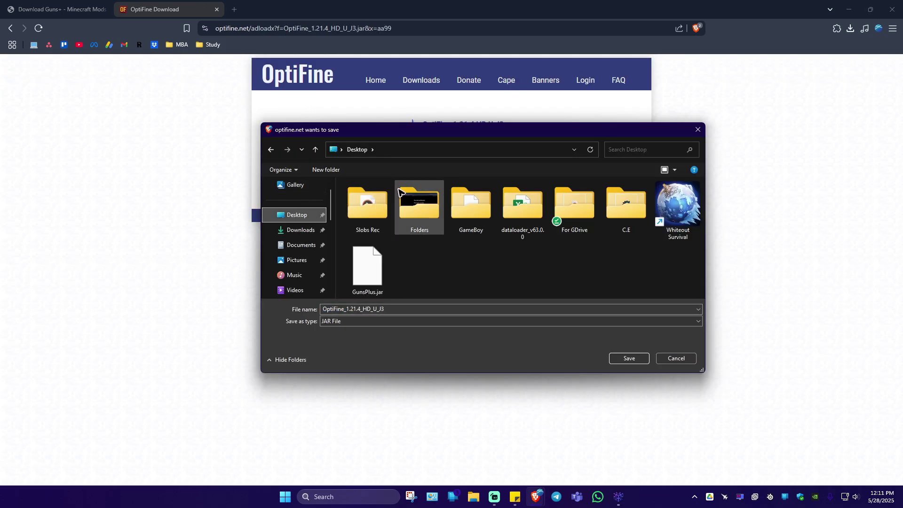
{"action": "left_click", "coordinate": [618, 360]}
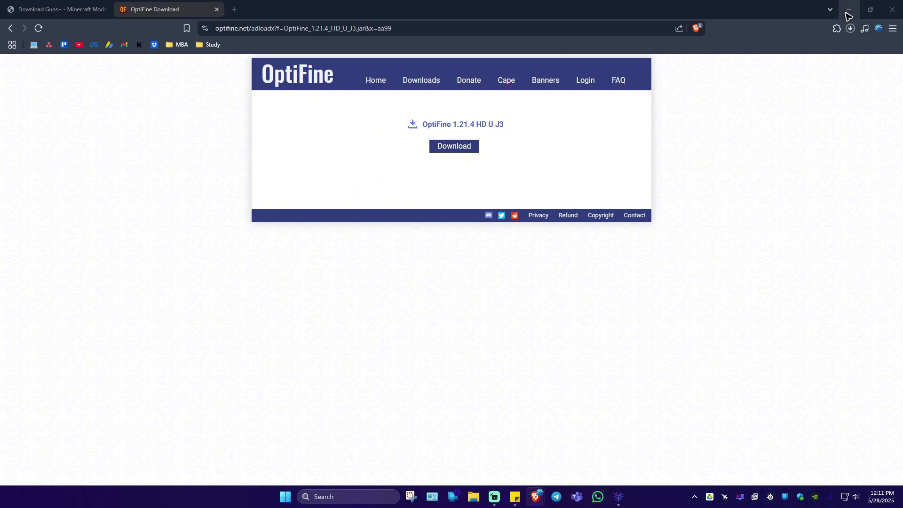
Minimize the browser, rearrange the downloaded jars on the desktop, and bring SKlauncher to the front
{"action": "left_click", "coordinate": [848, 10]}
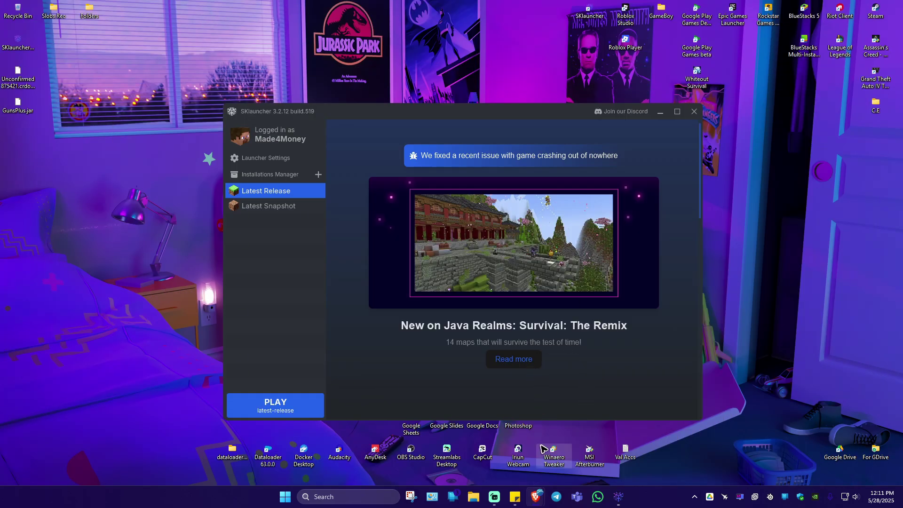
{"action": "left_click_drag", "start_coordinate": [73, 196], "coordinate": [63, 178]}
{"action": "left_click", "coordinate": [105, 193]}
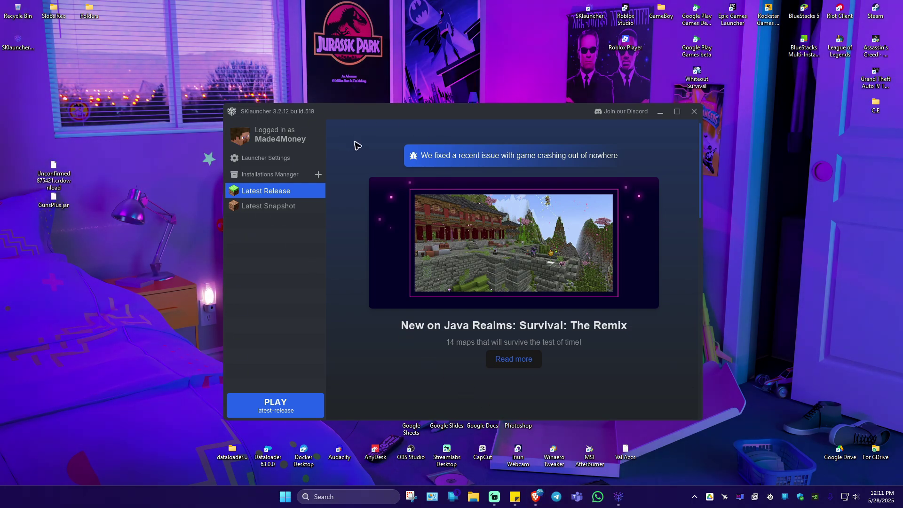
{"action": "left_click", "coordinate": [365, 188]}
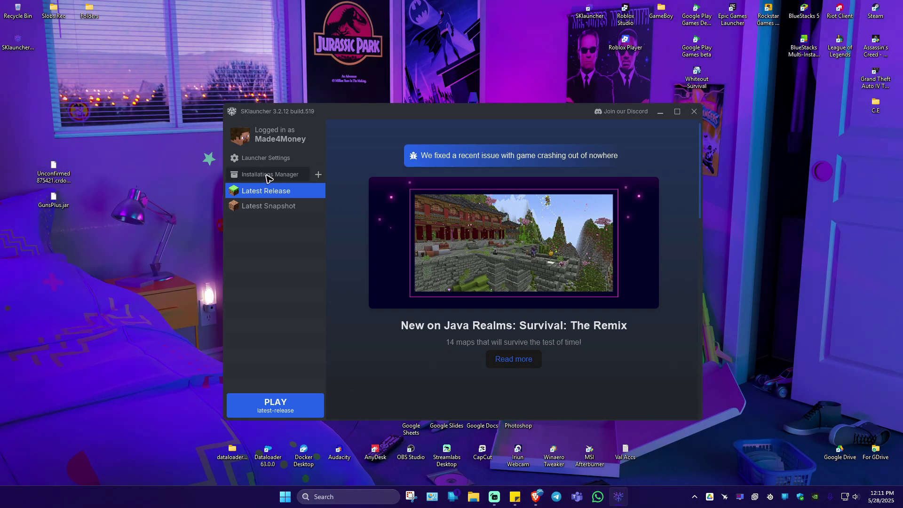
Create a new installation named Modded that uses Forge
{"action": "left_click", "coordinate": [318, 177]}
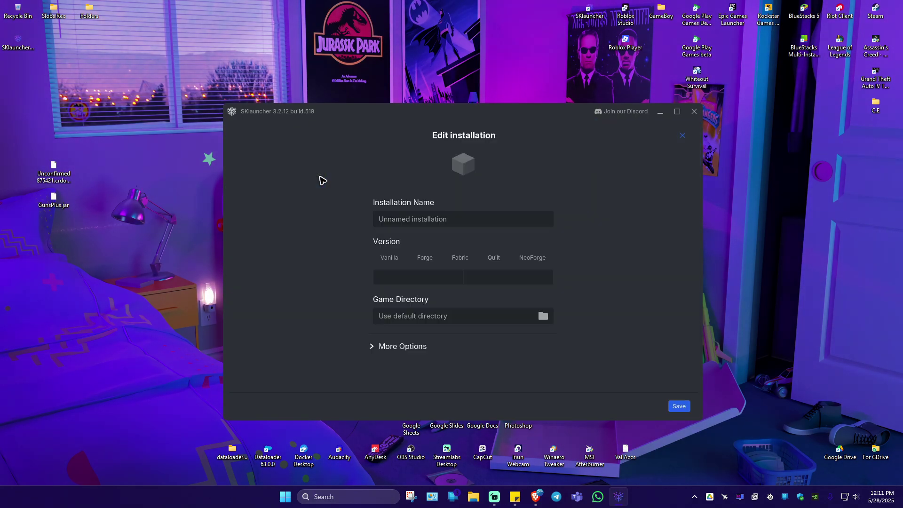
{"action": "left_click", "coordinate": [439, 217]}
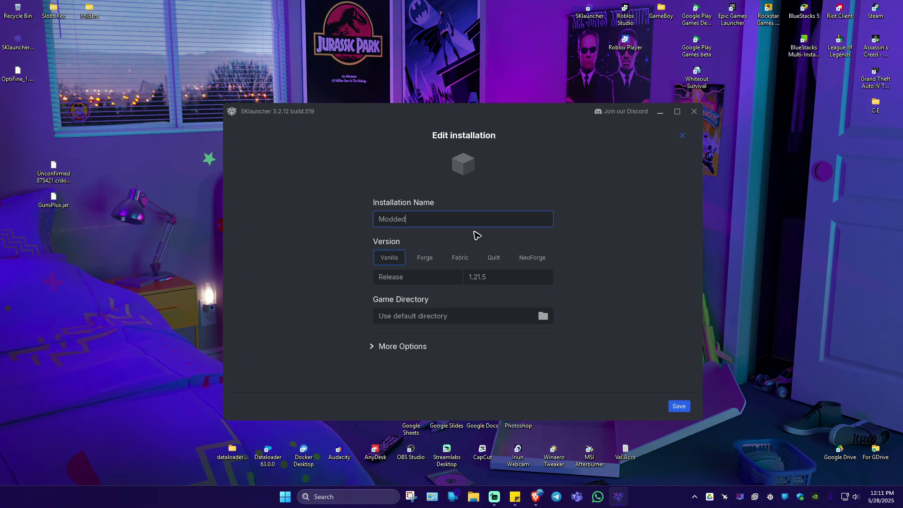
{"action": "left_click", "coordinate": [320, 230]}
{"action": "left_click", "coordinate": [424, 258]}
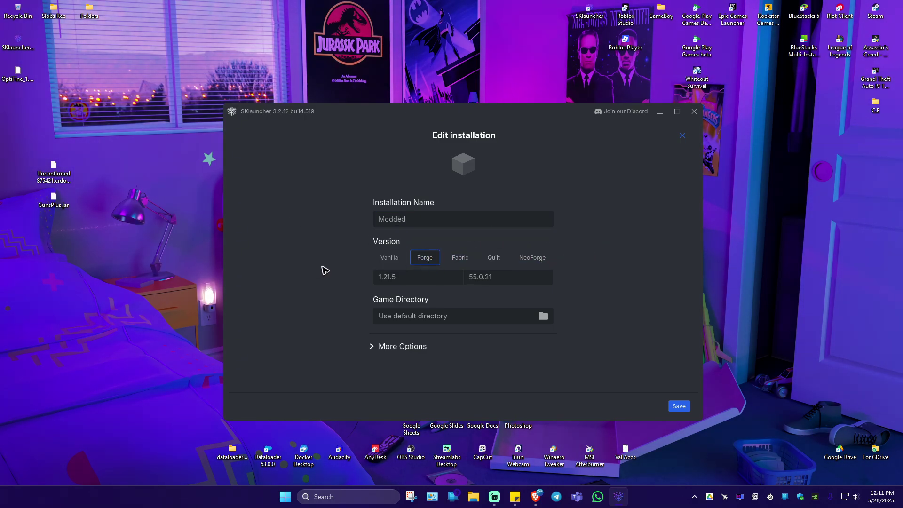
Move the OptiFine jar on the desktop, then choose Minecraft 1.21.4, giving Forge 54.1.3
{"action": "left_click", "coordinate": [121, 100]}
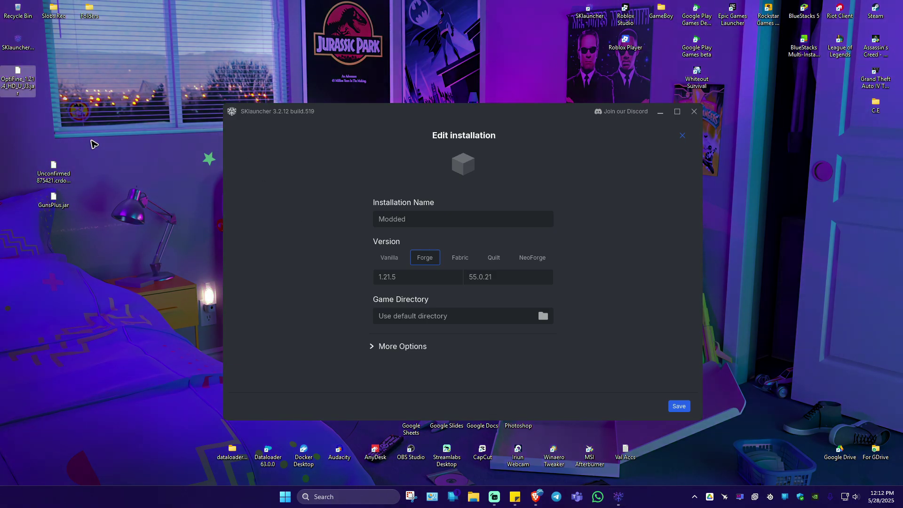
{"action": "left_click_drag", "start_coordinate": [19, 86], "coordinate": [57, 233]}
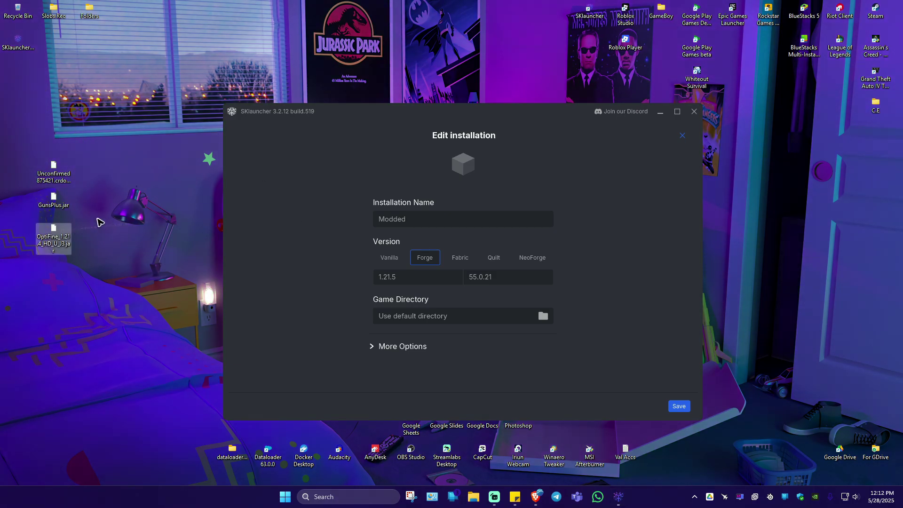
{"action": "left_click", "coordinate": [397, 279]}
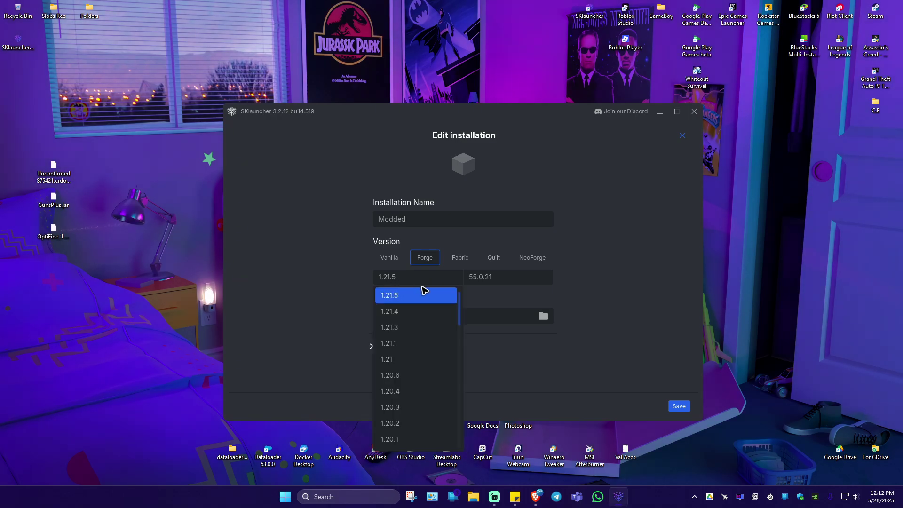
{"action": "left_click", "coordinate": [397, 313]}
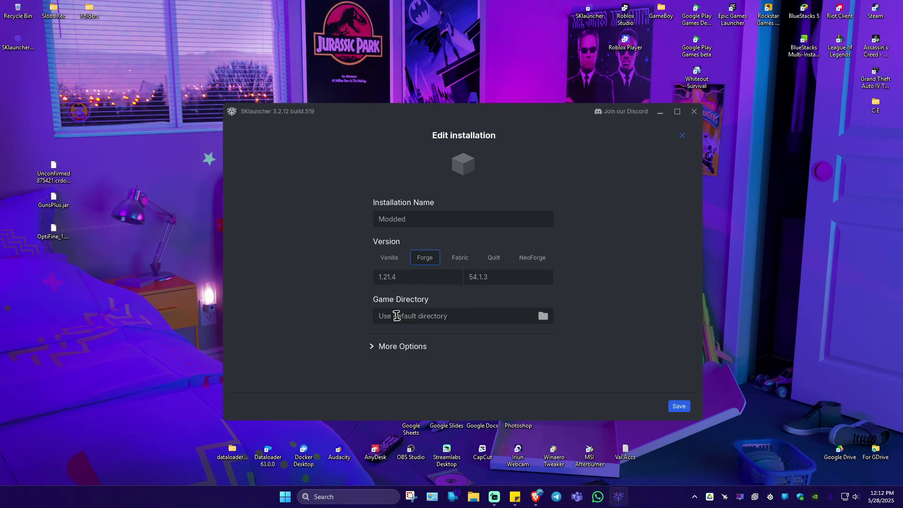
Under More Options, set the game resolution preset to 1920x1080
{"action": "left_click", "coordinate": [403, 346]}
{"action": "scroll", "coordinate": [493, 301], "scroll_direction": "down", "scroll_amount": 2}
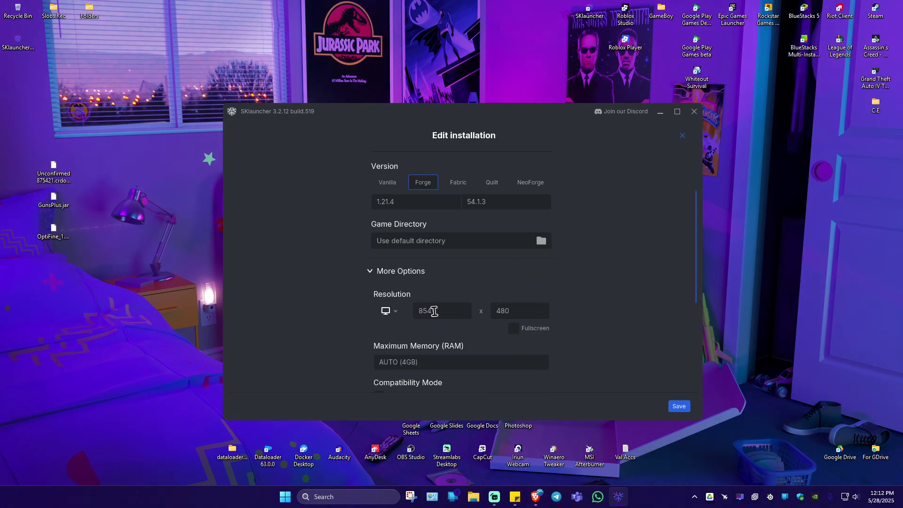
{"action": "left_click", "coordinate": [396, 312]}
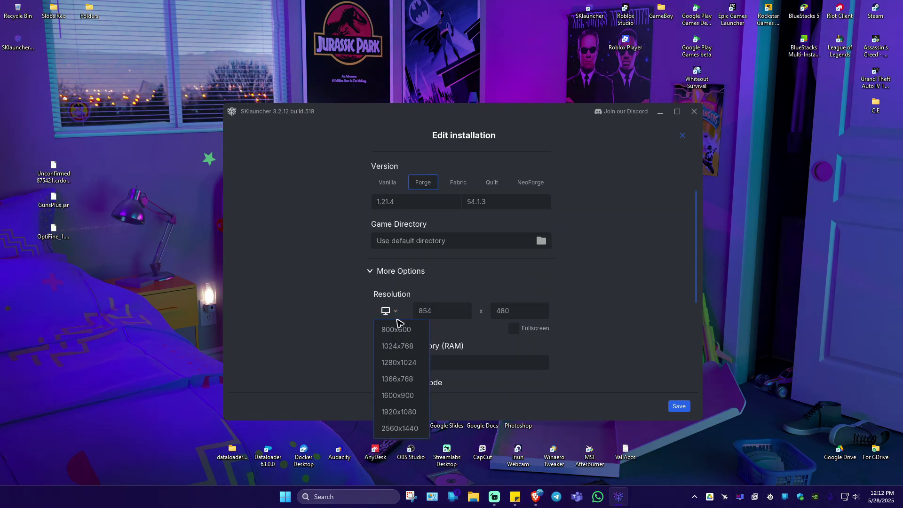
{"action": "left_click", "coordinate": [402, 413]}
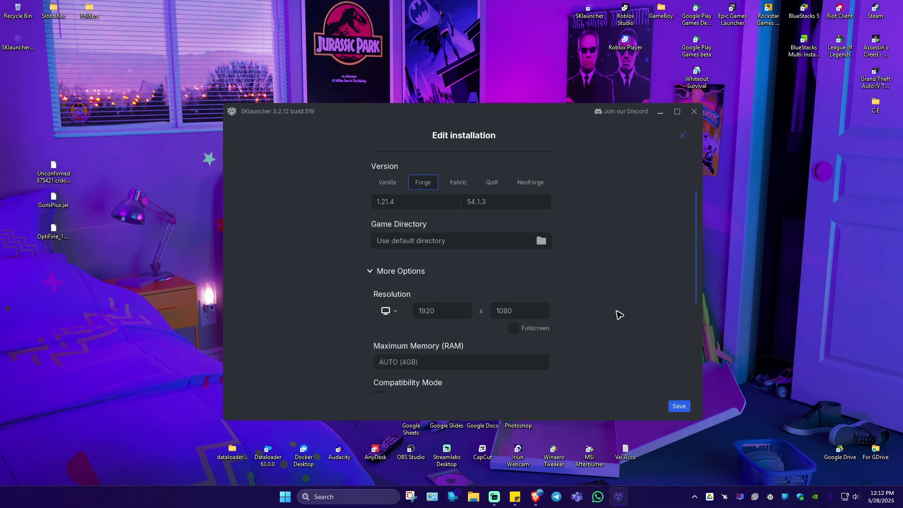
{"action": "scroll", "coordinate": [549, 281], "scroll_direction": "down", "scroll_amount": 2}
{"action": "scroll", "coordinate": [432, 307], "scroll_direction": "down", "scroll_amount": 1}
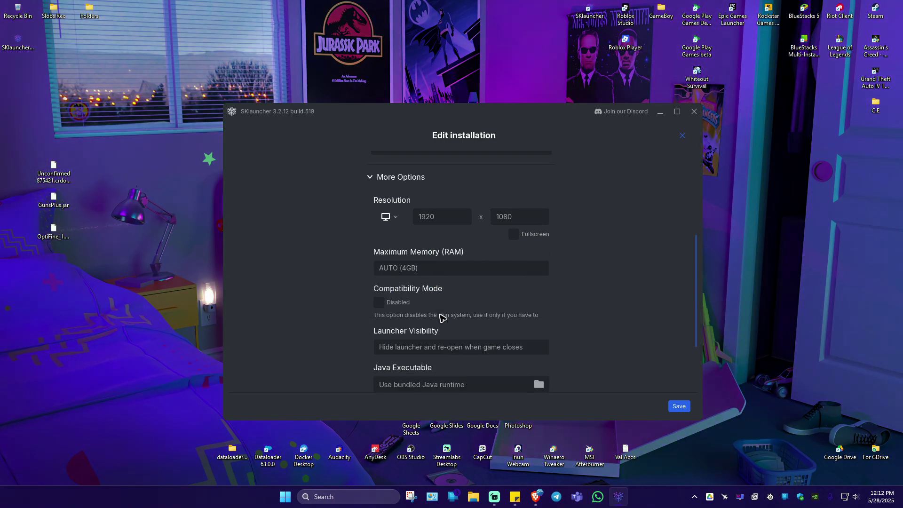
Set Maximum Memory to 8.0 GB, save the Modded installation, and open its actions menu
{"action": "left_click", "coordinate": [427, 271]}
{"action": "scroll", "coordinate": [451, 335], "scroll_direction": "down", "scroll_amount": 5}
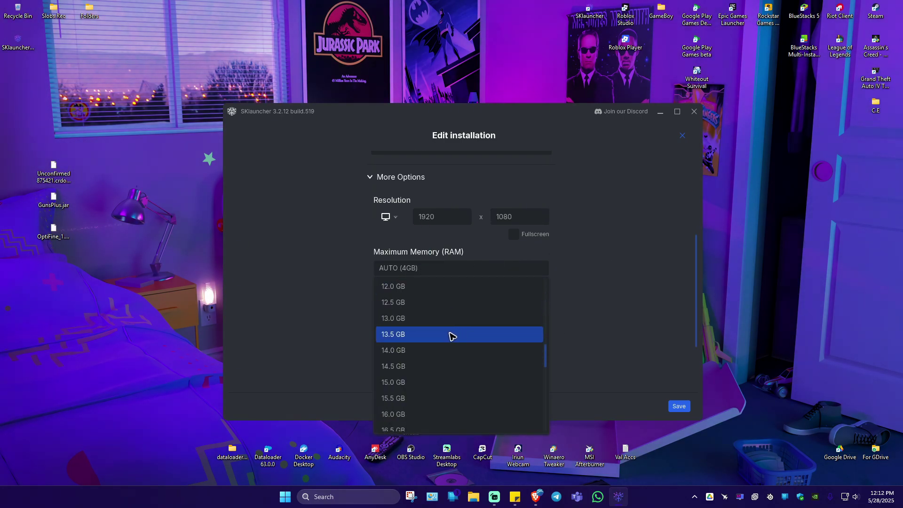
{"action": "scroll", "coordinate": [437, 343], "scroll_direction": "up", "scroll_amount": 3}
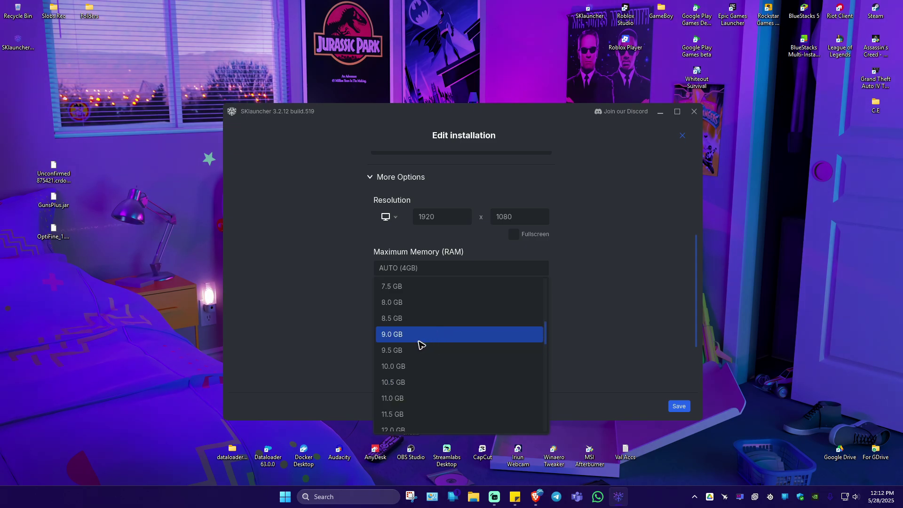
{"action": "left_click", "coordinate": [411, 310]}
{"action": "scroll", "coordinate": [555, 288], "scroll_direction": "up", "scroll_amount": 1}
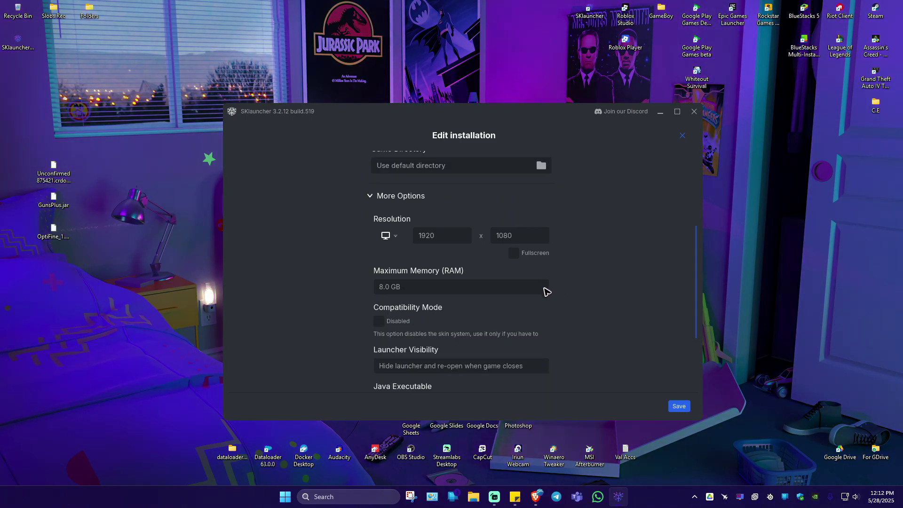
{"action": "scroll", "coordinate": [518, 303], "scroll_direction": "down", "scroll_amount": 3}
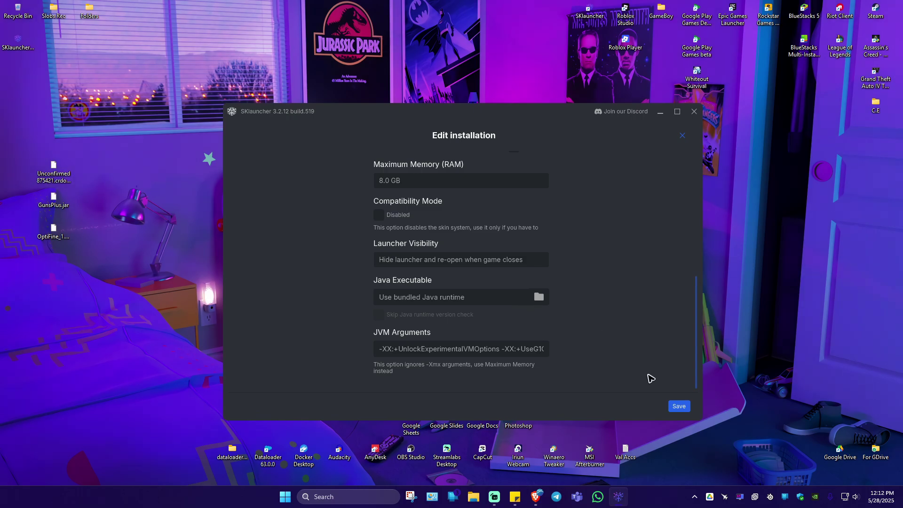
{"action": "left_click", "coordinate": [679, 406]}
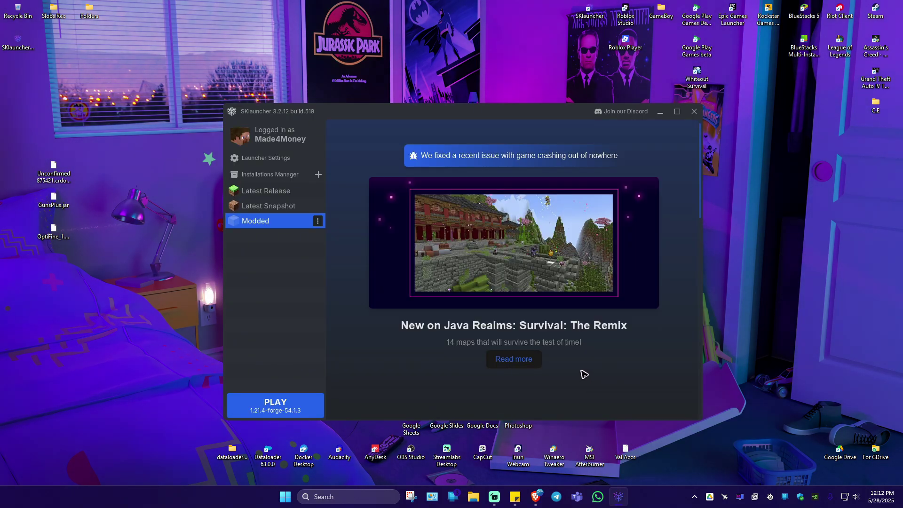
{"action": "left_click", "coordinate": [318, 220]}
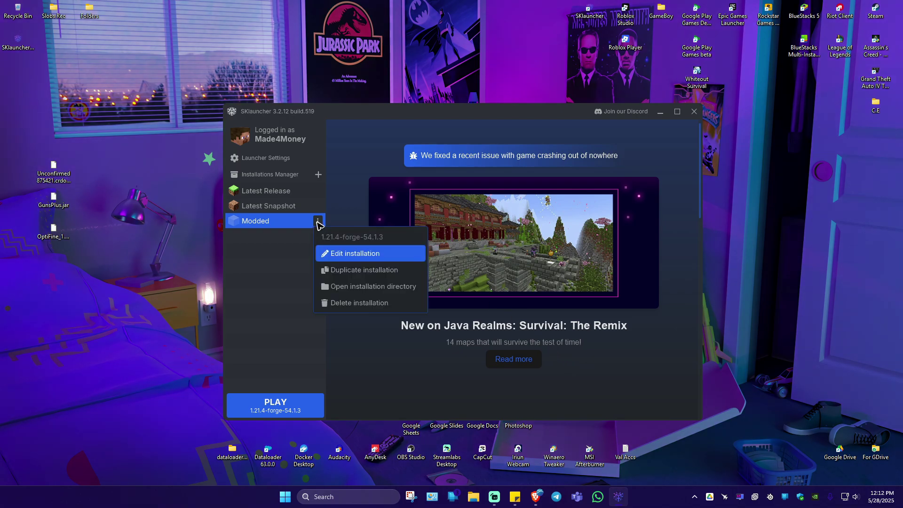
Open the installation directory, then create a 'mods' folder inside .minecraft and open it
{"action": "left_click", "coordinate": [362, 287]}
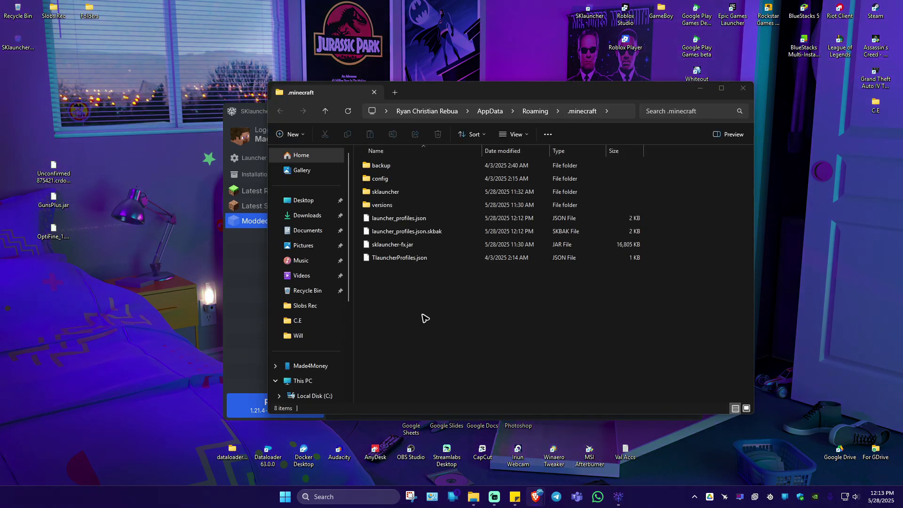
{"action": "right_click", "coordinate": [422, 319]}
{"action": "mouse_move", "coordinate": [470, 374]}
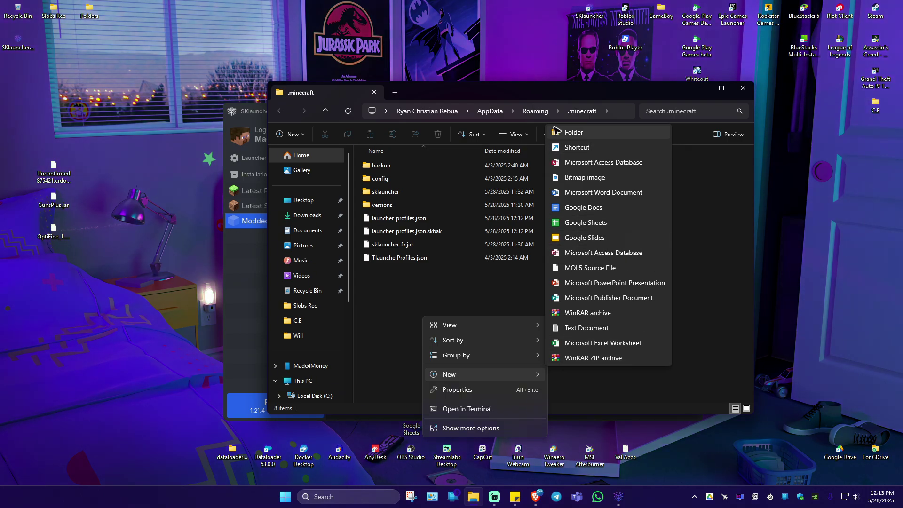
{"action": "left_click", "coordinate": [567, 133]}
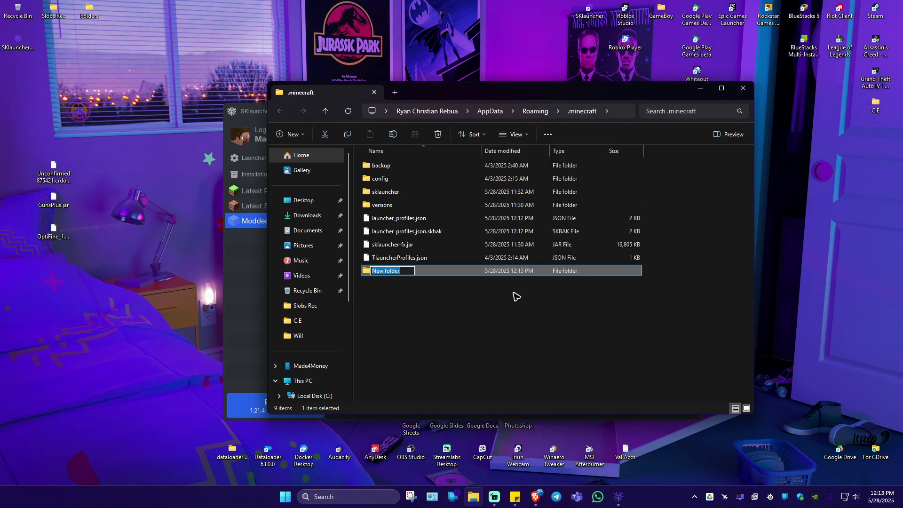
{"action": "type", "text": "mods"}
{"action": "key", "text": "Return"}
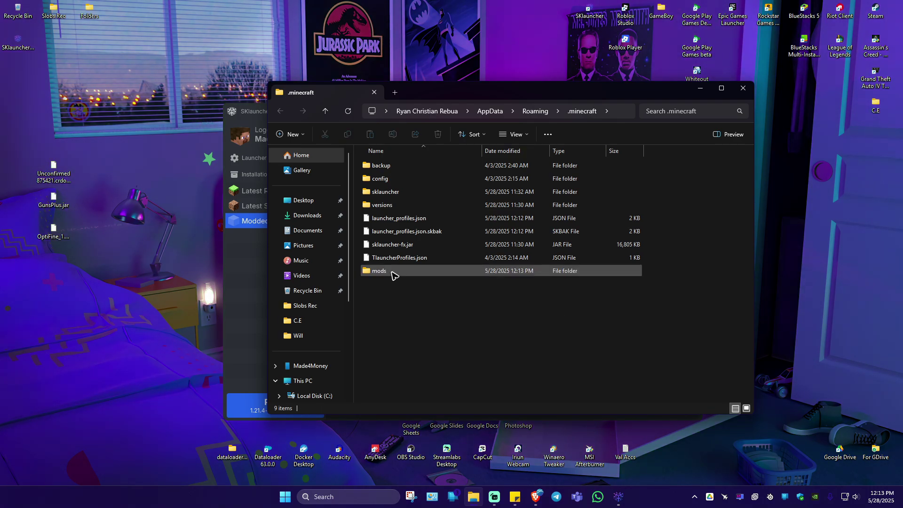
{"action": "double_click", "coordinate": [394, 271]}
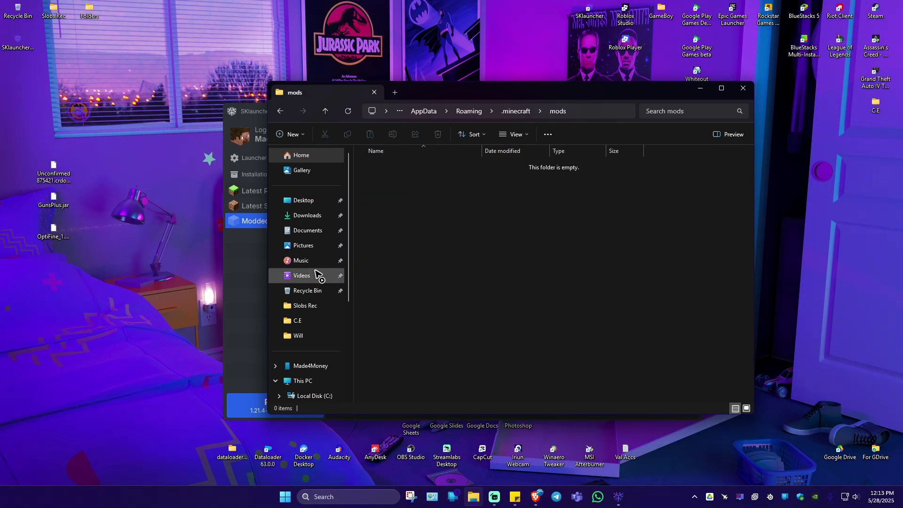
Move GunsPlus.jar and OptiFine_1.21.4_HD_U_J3.jar from the desktop into mods, then close the folder
{"action": "left_click", "coordinate": [92, 235]}
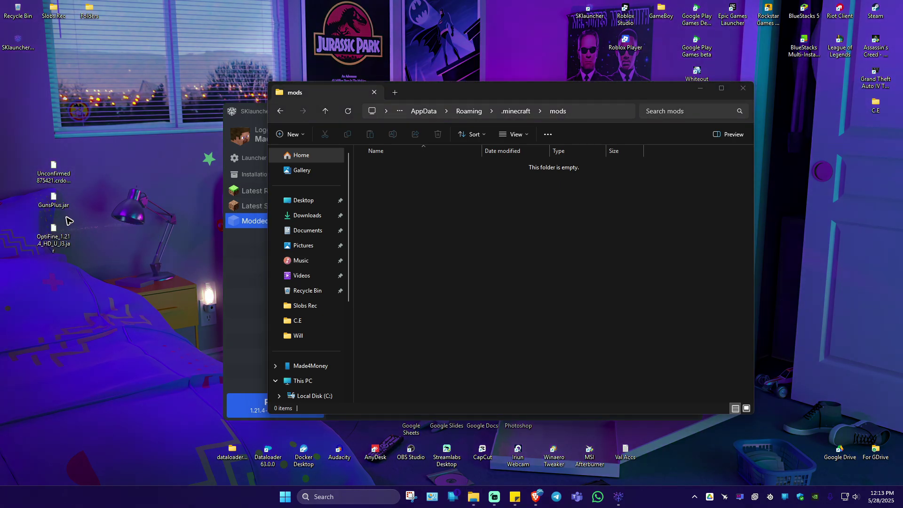
{"action": "left_click_drag", "start_coordinate": [120, 268], "coordinate": [59, 188]}
{"action": "left_click", "coordinate": [118, 228]}
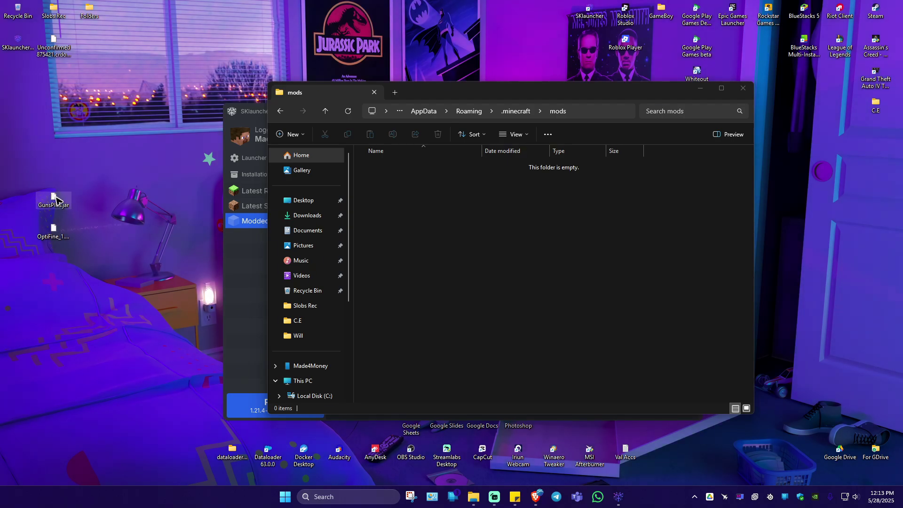
{"action": "left_click", "coordinate": [53, 235]}
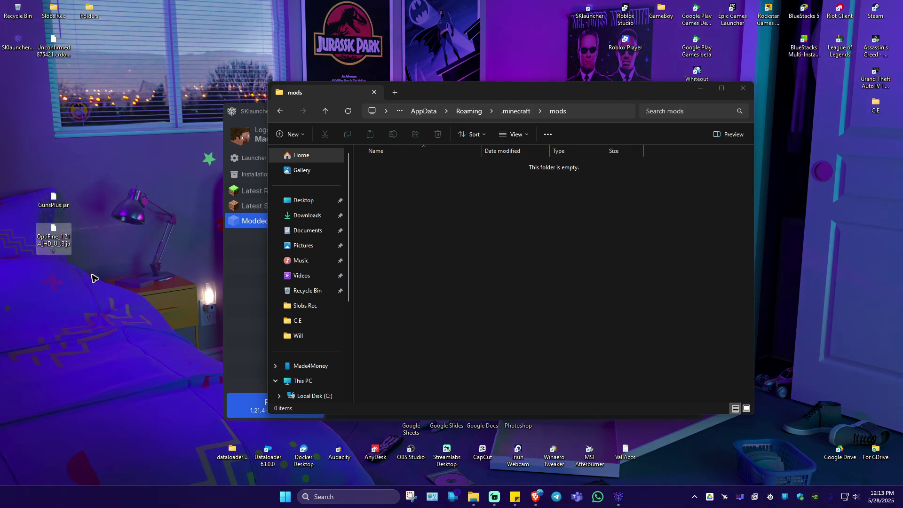
{"action": "left_click_drag", "start_coordinate": [109, 313], "coordinate": [16, 137]}
{"action": "left_click_drag", "start_coordinate": [75, 207], "coordinate": [470, 211]}
{"action": "right_click", "coordinate": [426, 223]}
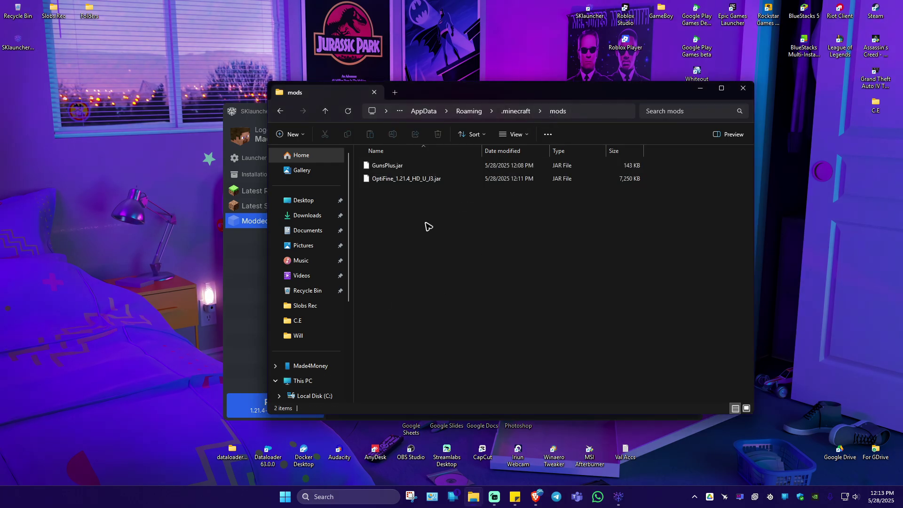
{"action": "left_click", "coordinate": [394, 217]}
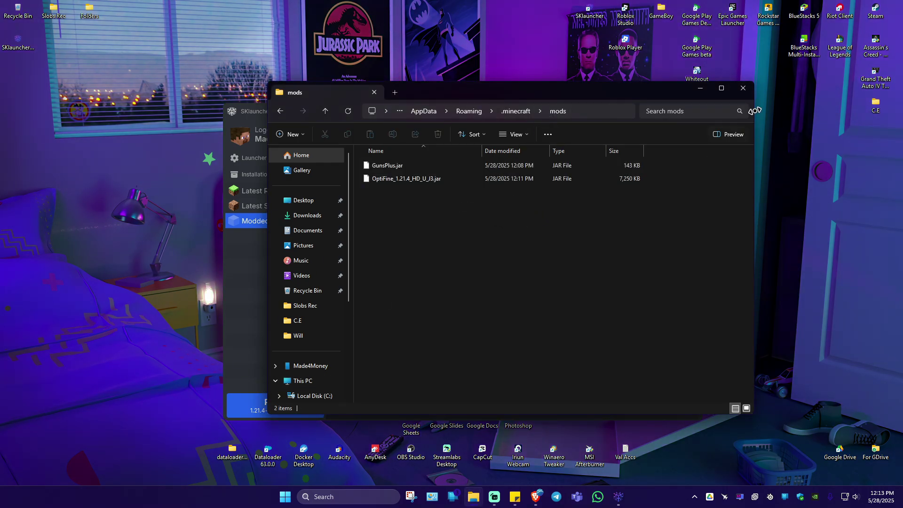
{"action": "left_click", "coordinate": [741, 91]}
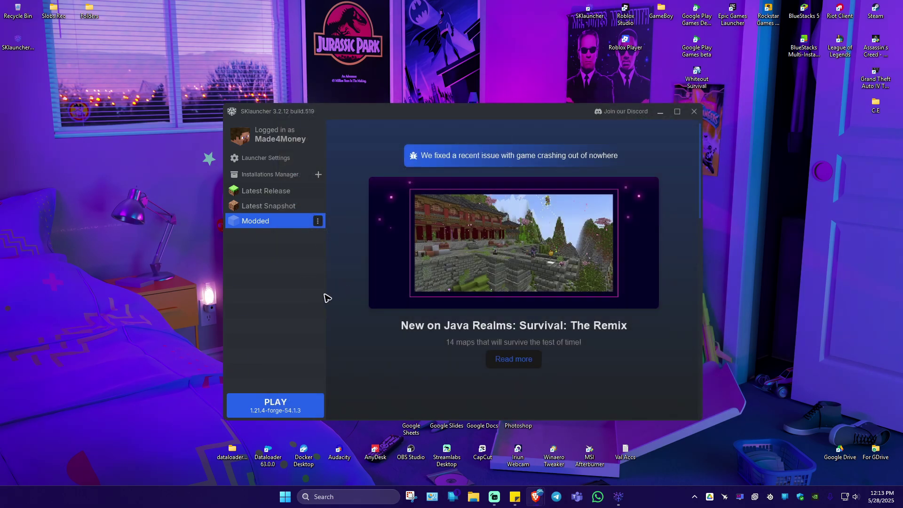